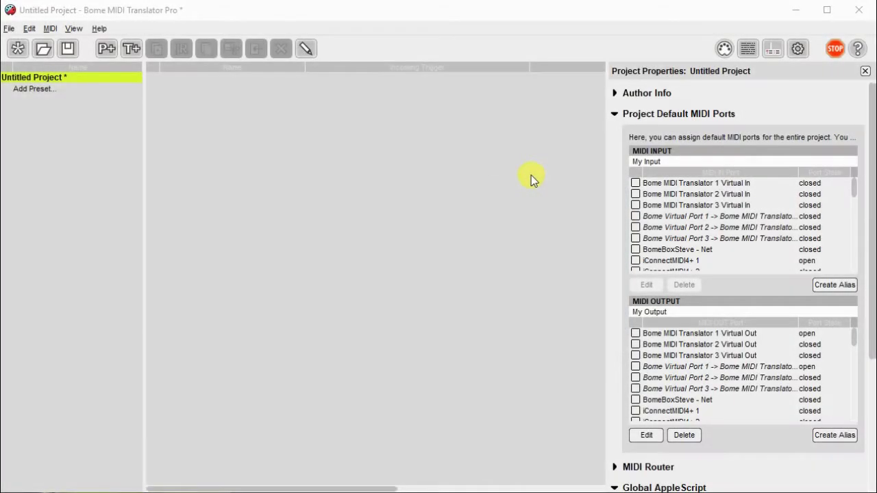
Open Project Properties and expand the Project Default MIDI Ports section.
left_click_drag(532, 176, 617, 192)
left_click_drag(528, 222, 616, 230)
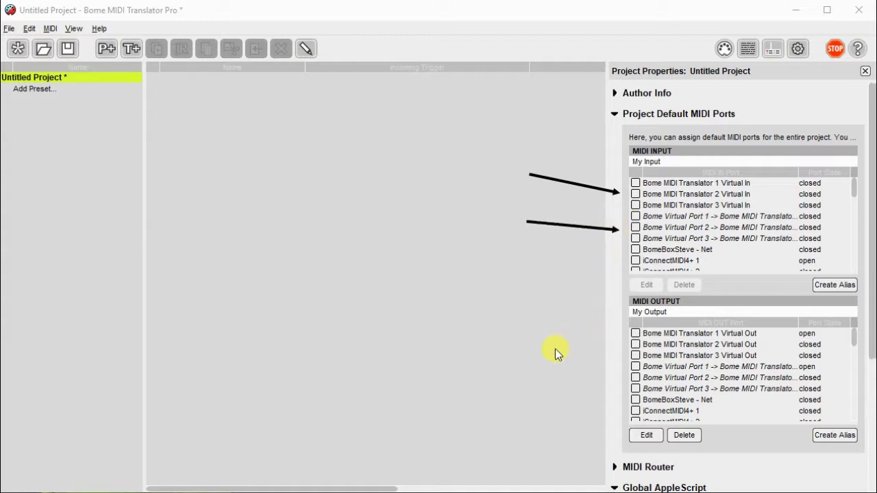
left_click_drag(543, 355, 615, 344)
left_click_drag(598, 387, 620, 376)
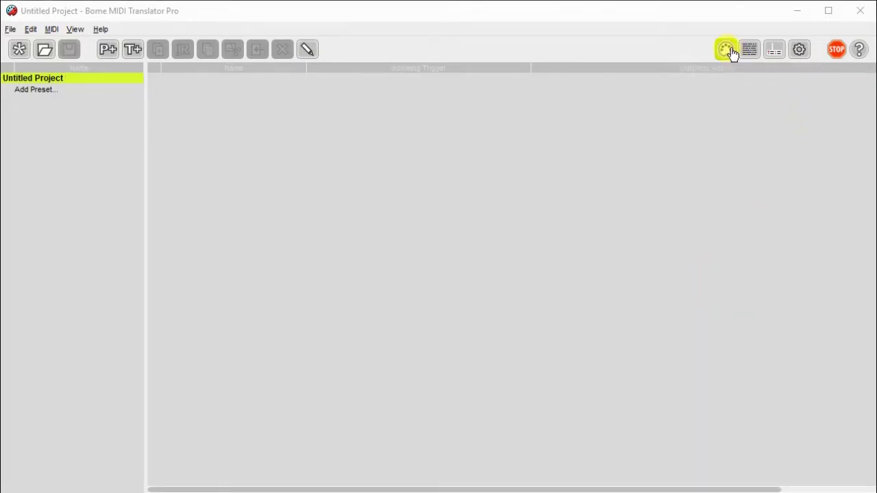
left_click(728, 50)
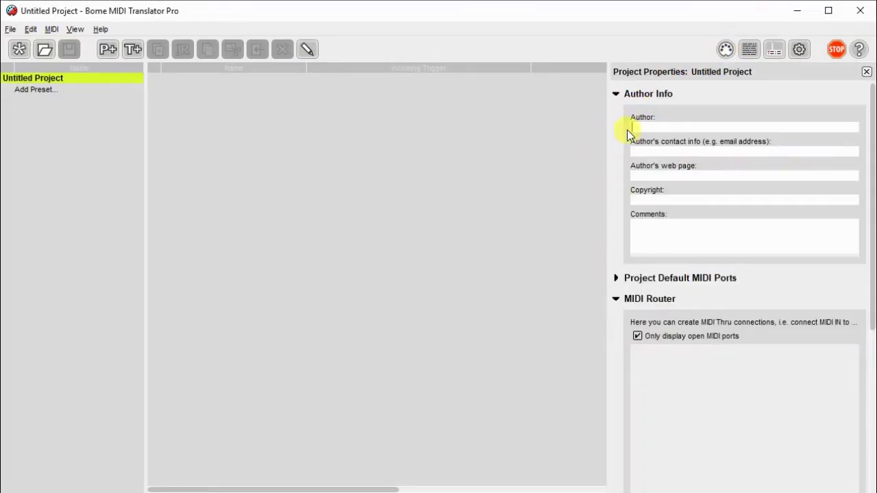
left_click(615, 280)
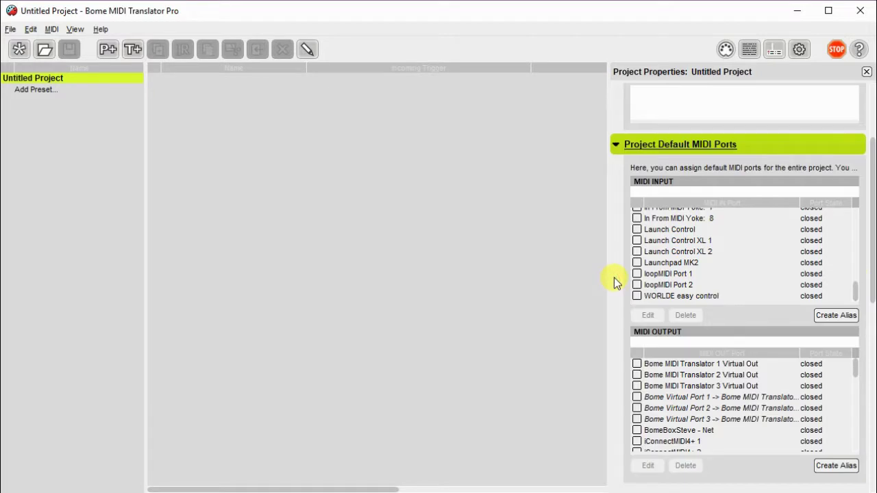
Create a MIDI input alias named 'My Input' pointing to iConnectMIDI4+ 1.
left_click(838, 316)
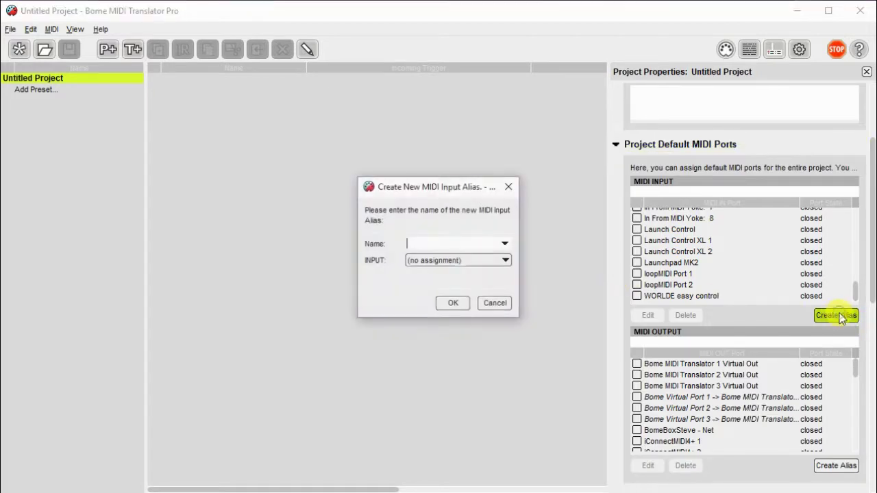
type("My")
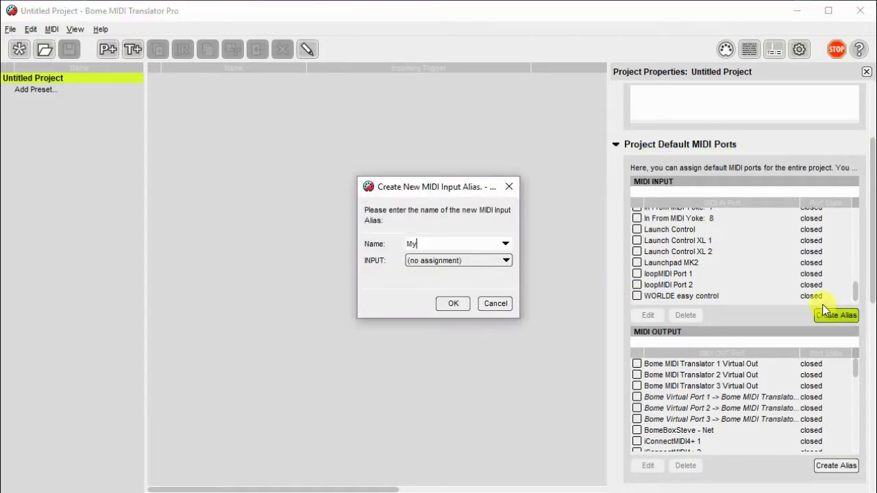
type(" Input")
left_click(510, 260)
left_click(459, 335)
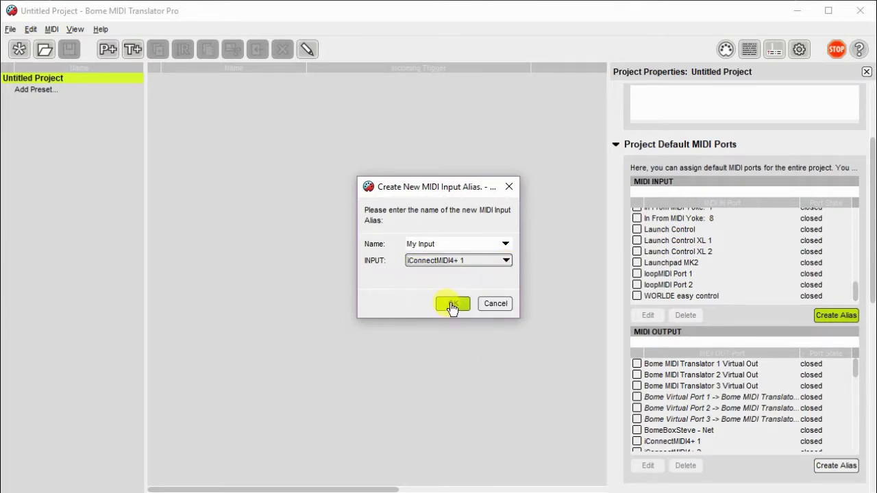
left_click(452, 305)
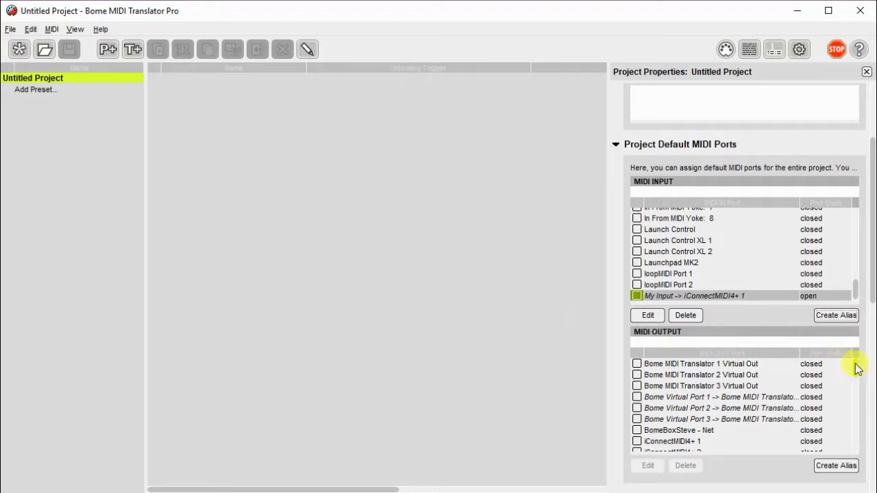
left_click_drag(855, 367, 856, 442)
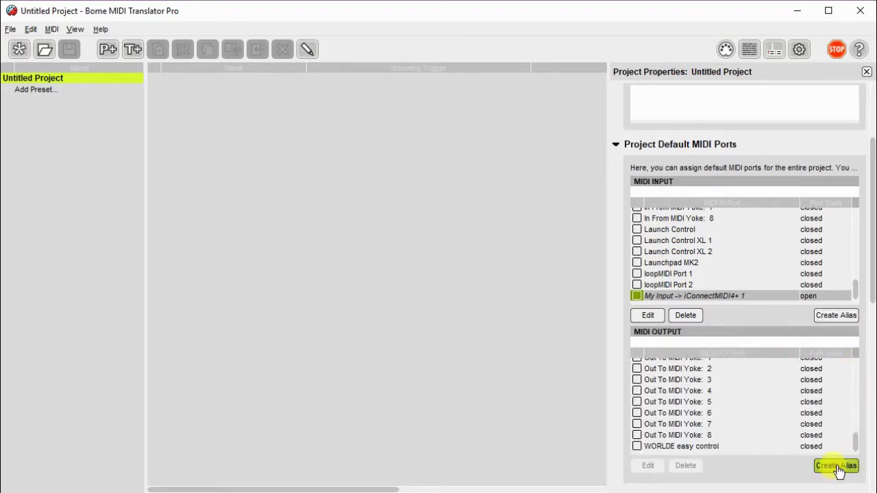
Add a MIDI OUTPUT alias called 'My Output' pointing at Bome MIDI Translator 1 Virtual Out.
left_click(837, 466)
type("My")
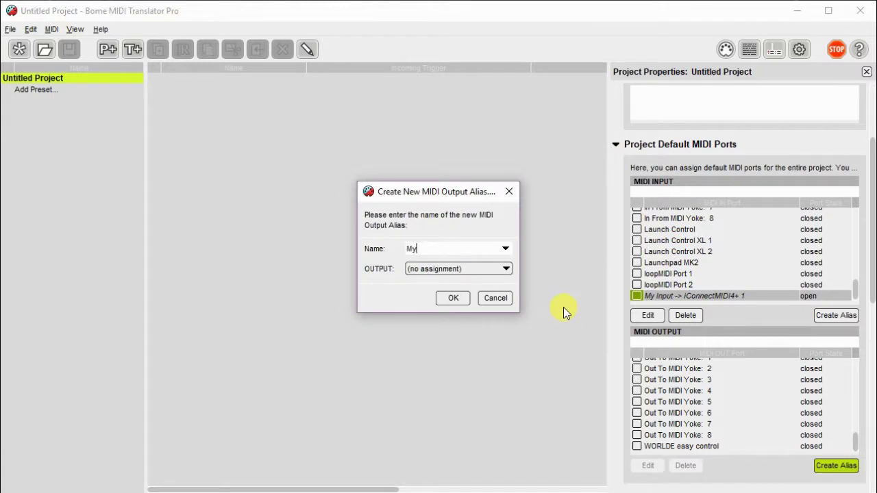
type(" Output")
left_click(506, 268)
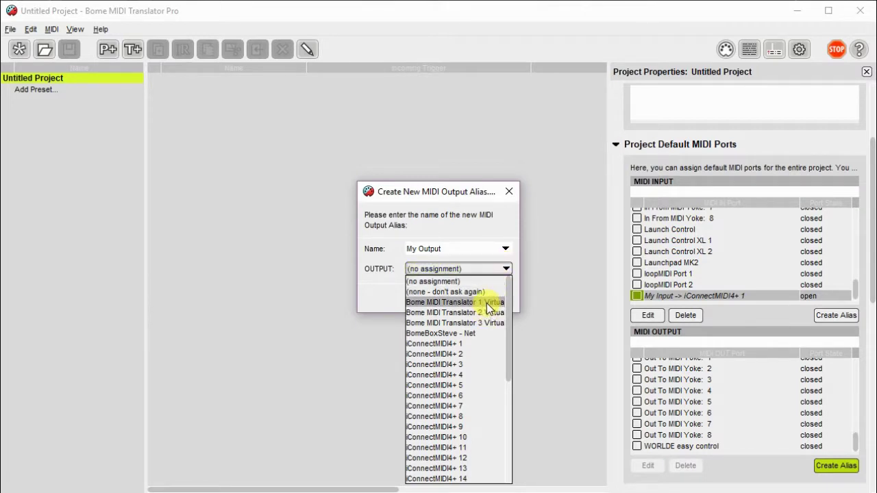
left_click(486, 303)
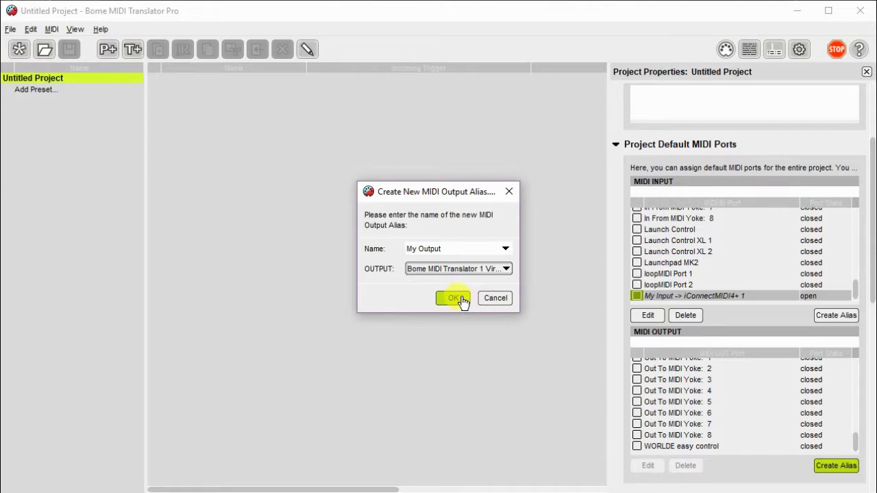
left_click(454, 298)
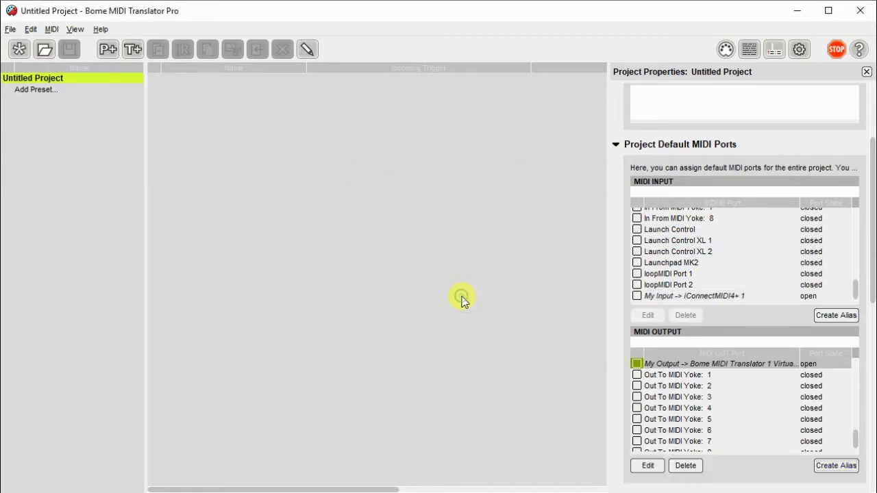
Reopen the default MIDI port lists and check My Input as the default input.
left_click(614, 146)
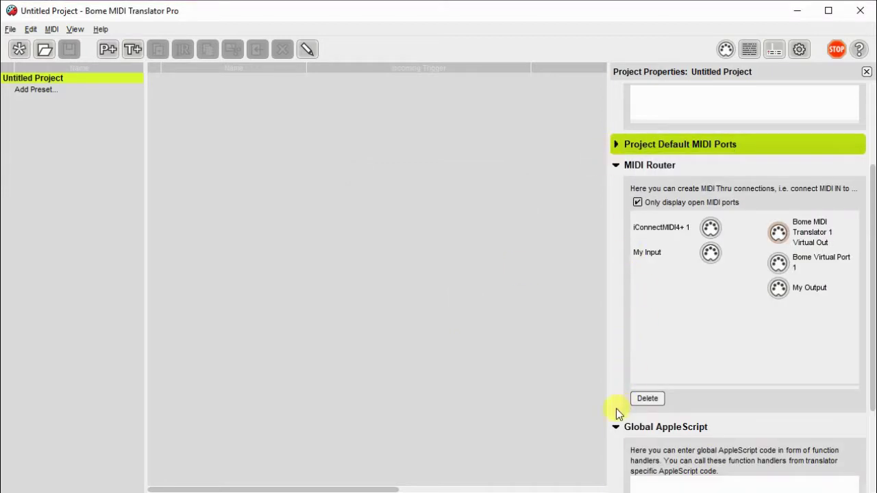
left_click(619, 146)
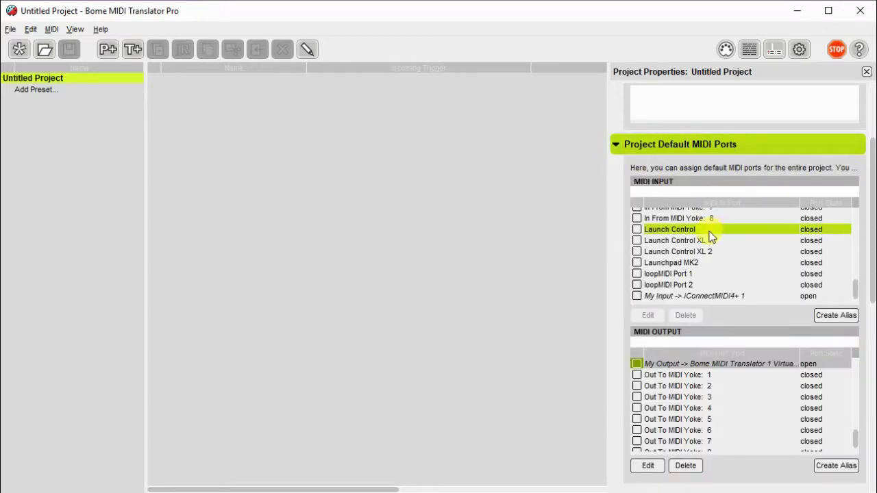
scroll(709, 236, "up", 6)
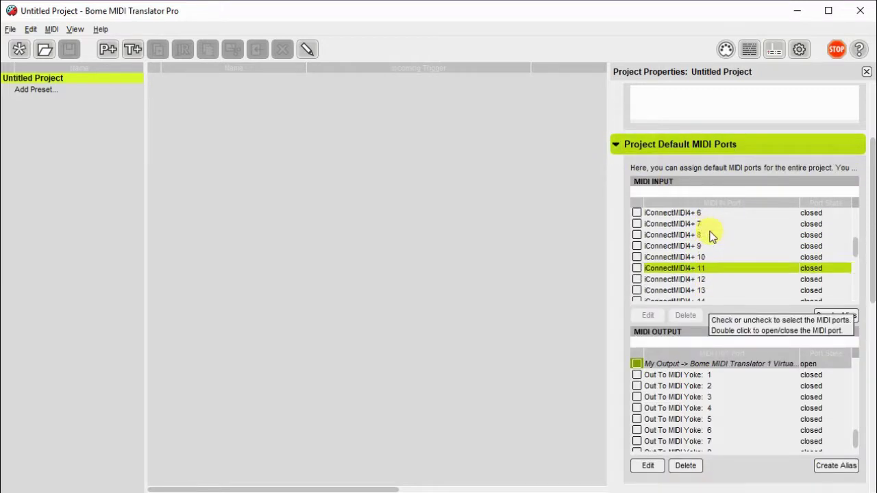
scroll(710, 237, "up", 4)
scroll(709, 237, "down", 2)
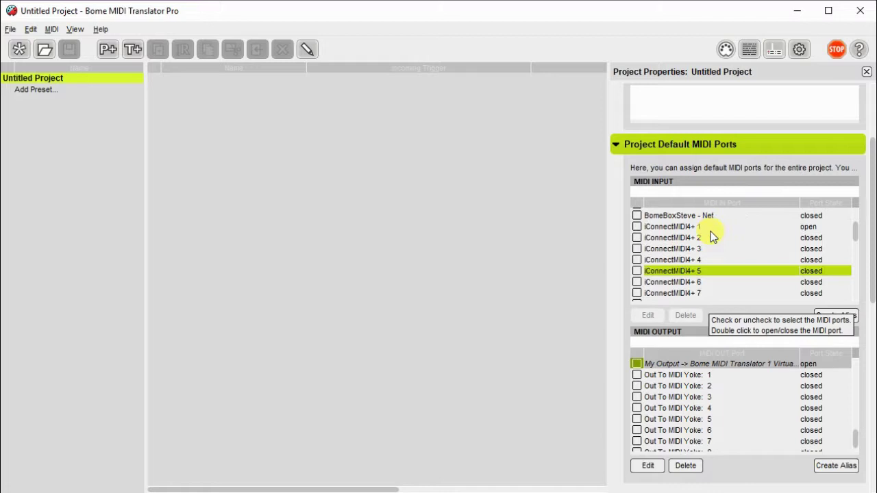
scroll(711, 235, "down", 7)
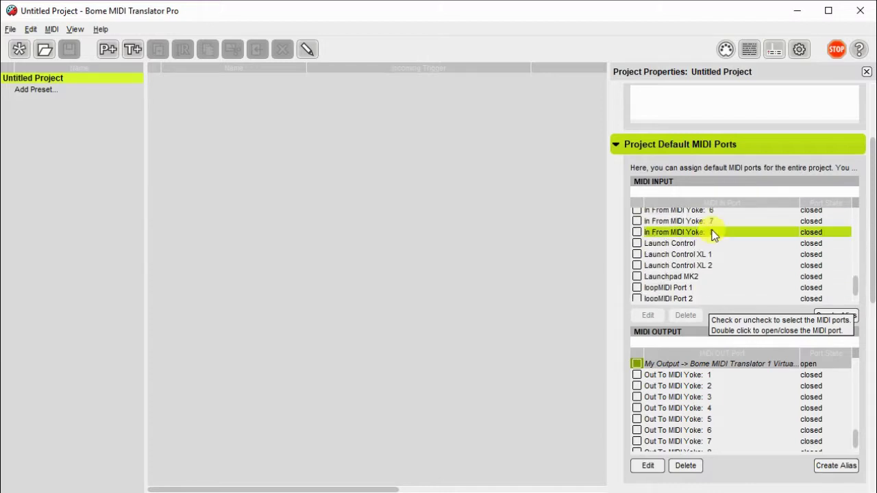
scroll(712, 233, "down", 3)
left_click(636, 257)
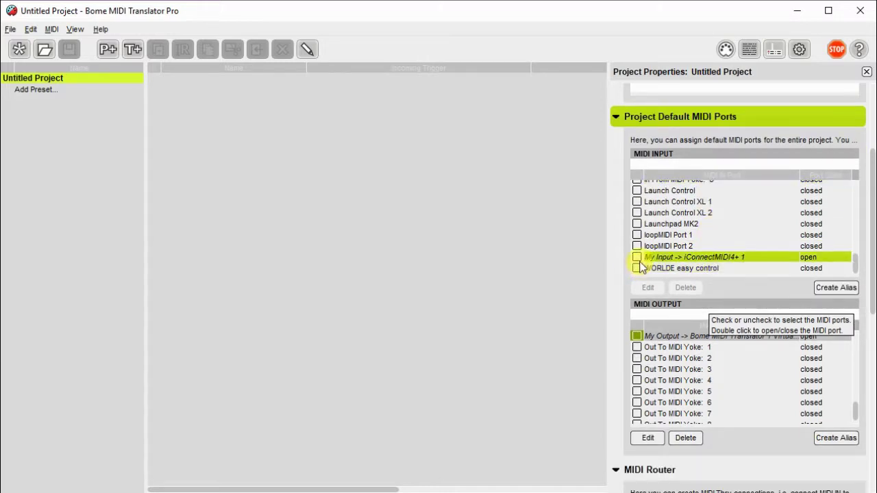
Check My Output as the project's default MIDI output port.
scroll(697, 247, "down", 5)
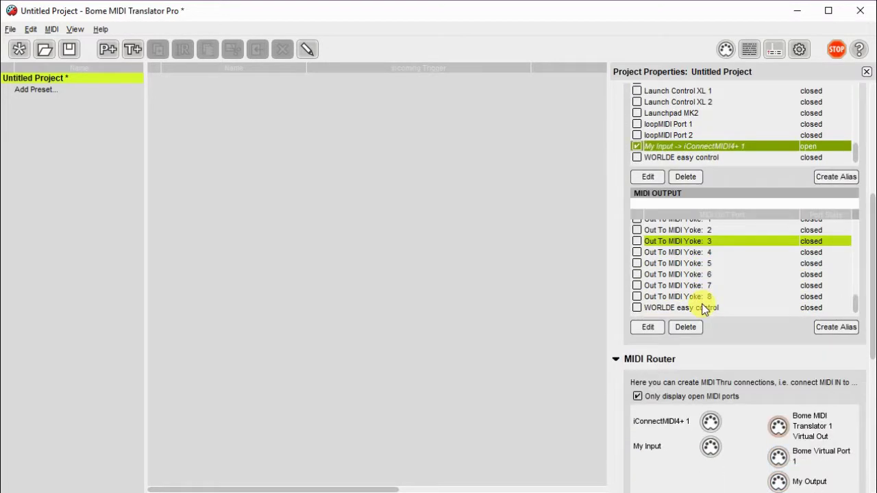
scroll(704, 248, "up", 3)
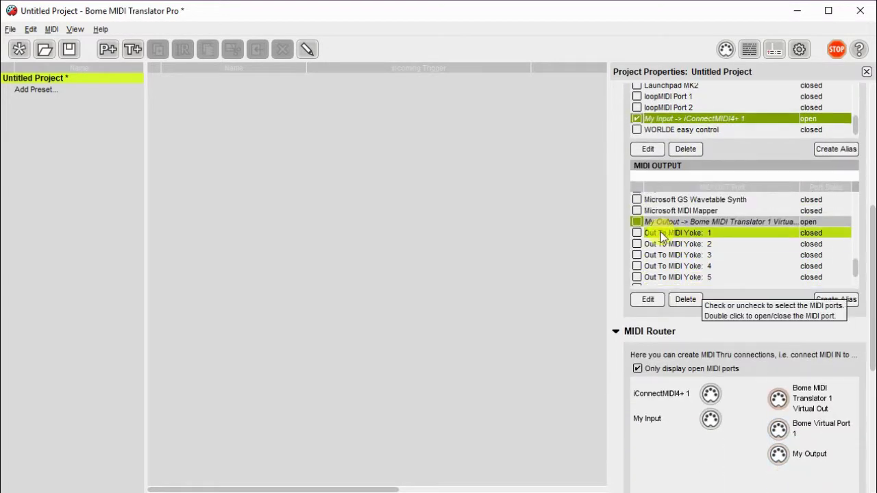
left_click(637, 222)
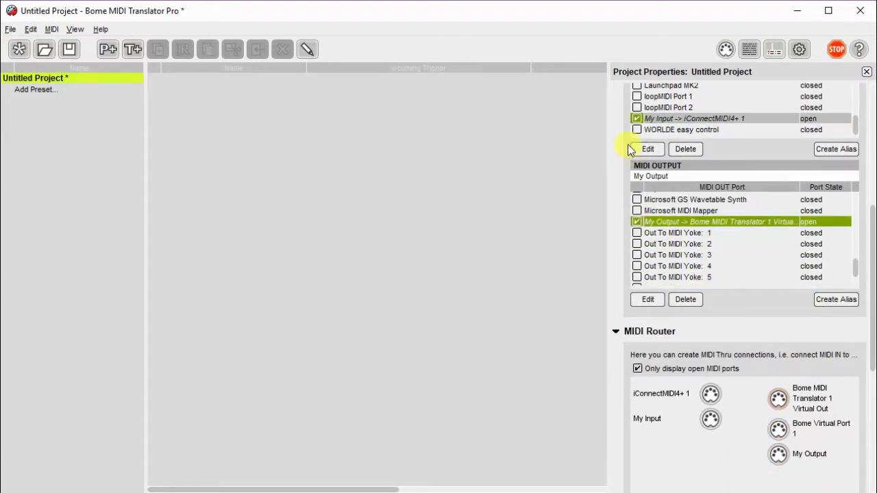
scroll(629, 154, "up", 2)
left_click_drag(874, 214, 867, 165)
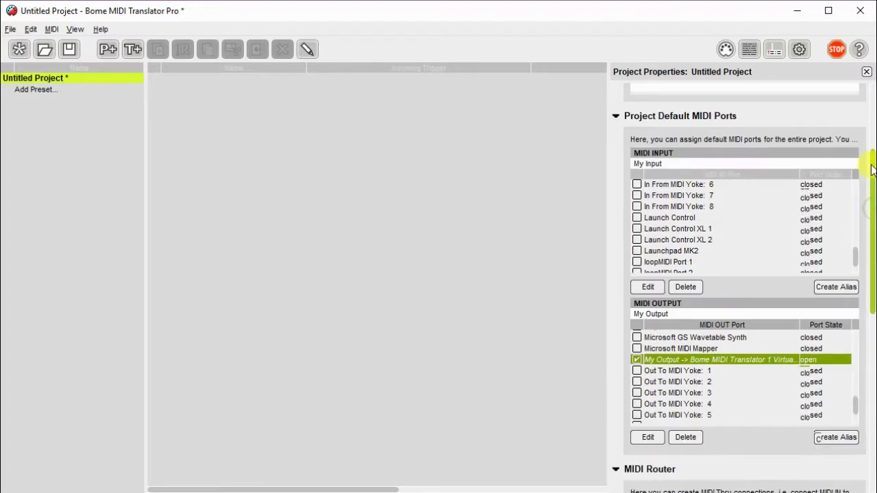
Collapse the default ports and connect My Input to My Output in the MIDI Router.
left_click(618, 118)
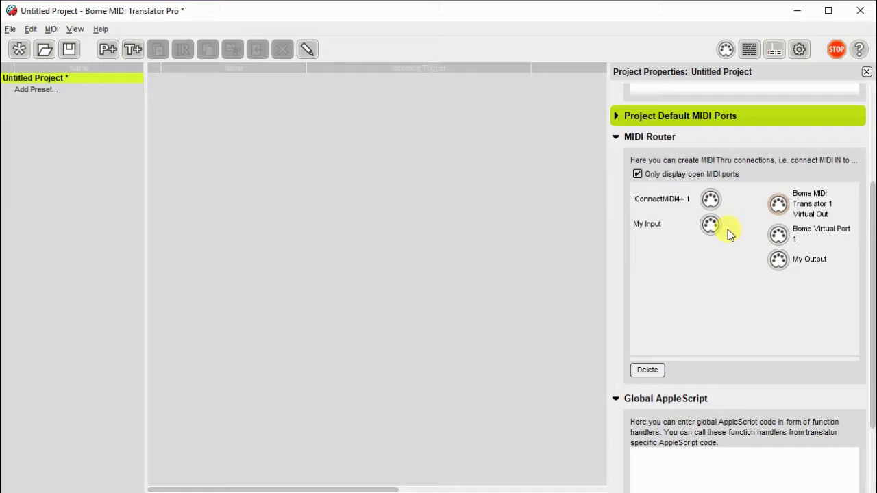
left_click_drag(710, 224, 777, 262)
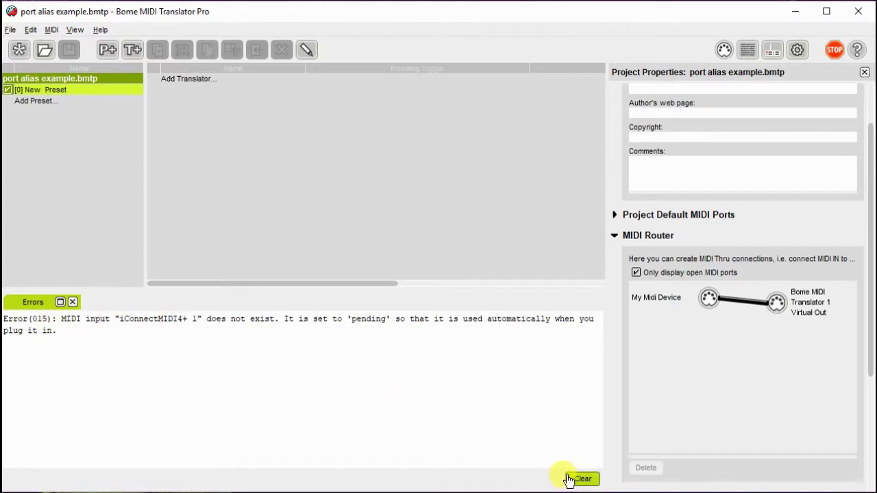
Toggle the MIDI Router, expand Project Default MIDI Ports and check the My Midi Device alias.
left_click(616, 236)
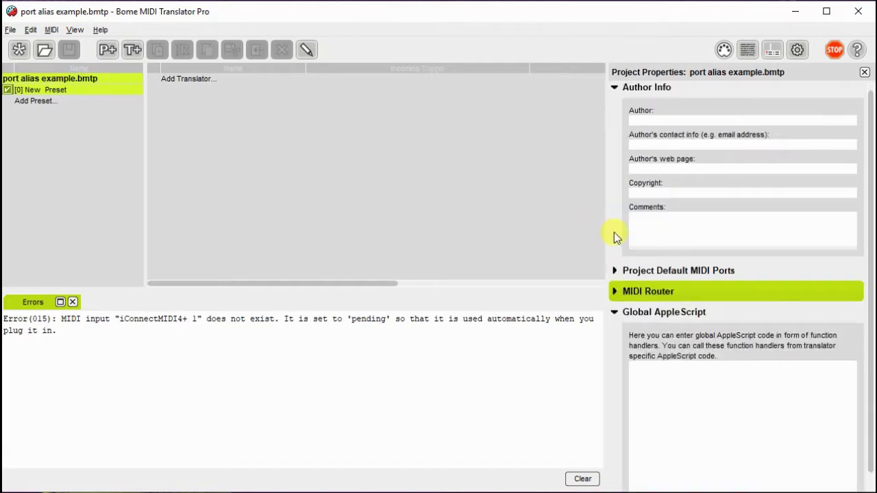
left_click(613, 291)
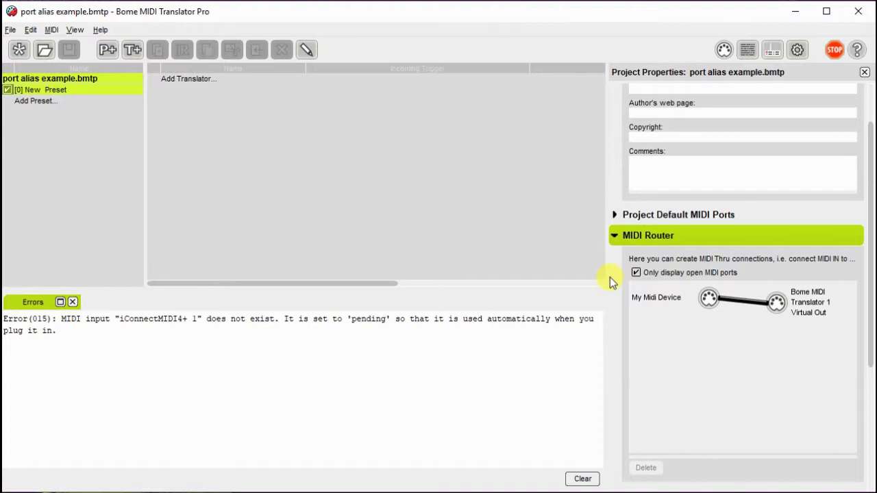
left_click(614, 216)
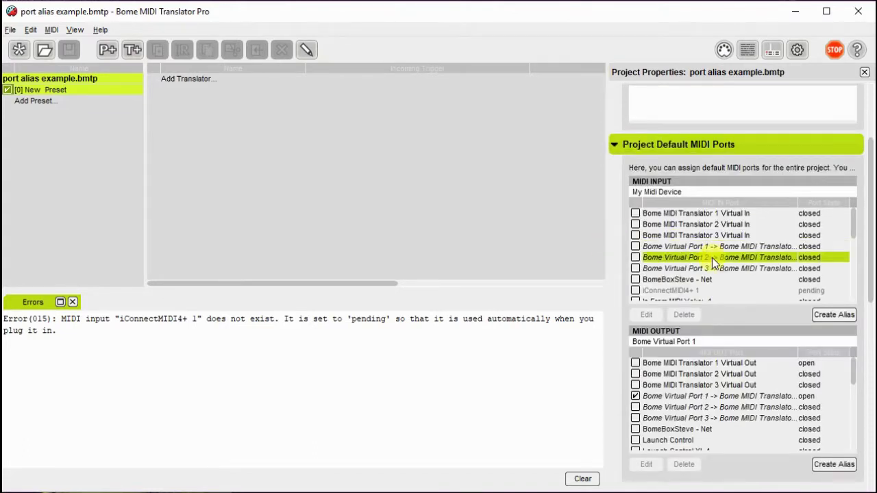
scroll(712, 261, "down", 5)
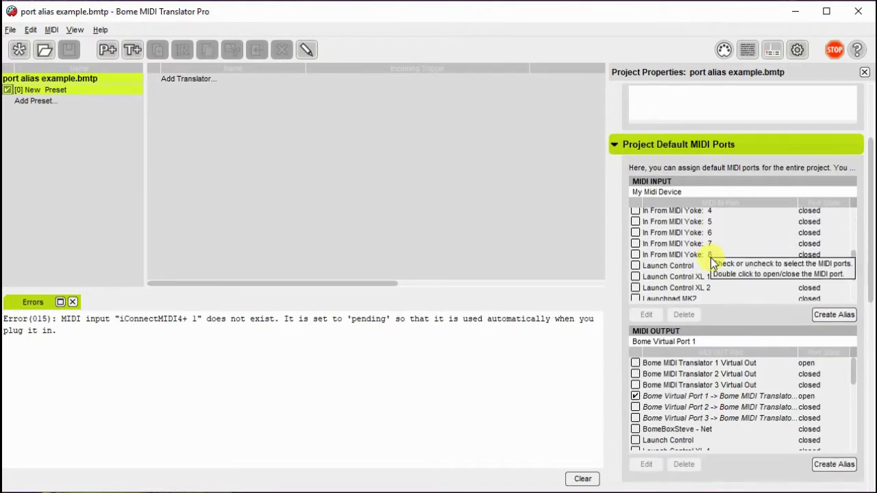
scroll(711, 258, "down", 4)
left_click(658, 256)
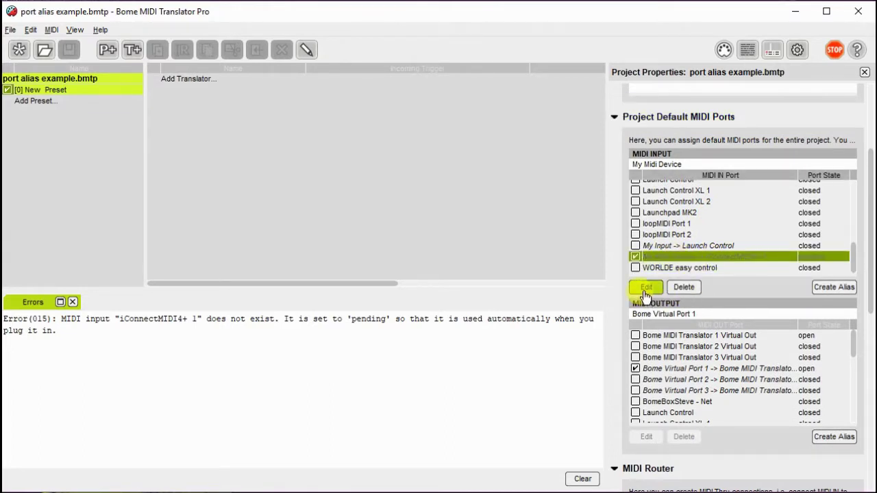
Remap the My Midi Device alias to Launch Control, then collapse the default ports section.
left_click(644, 291)
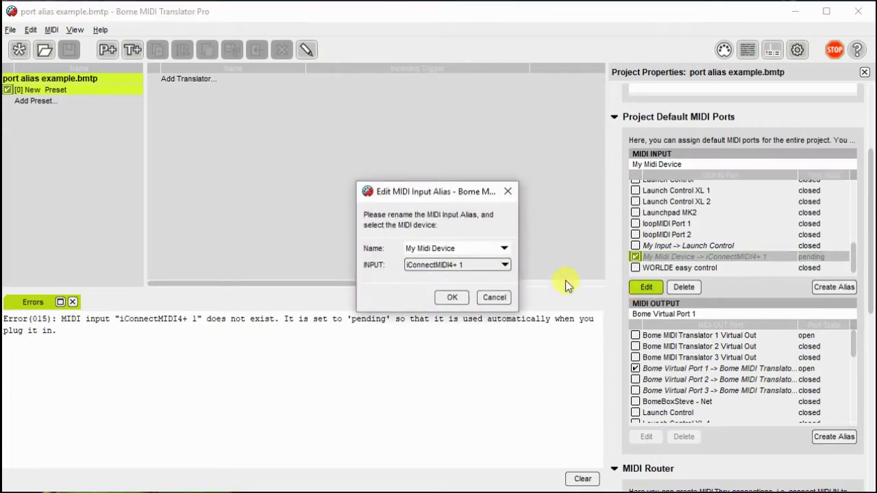
left_click(506, 267)
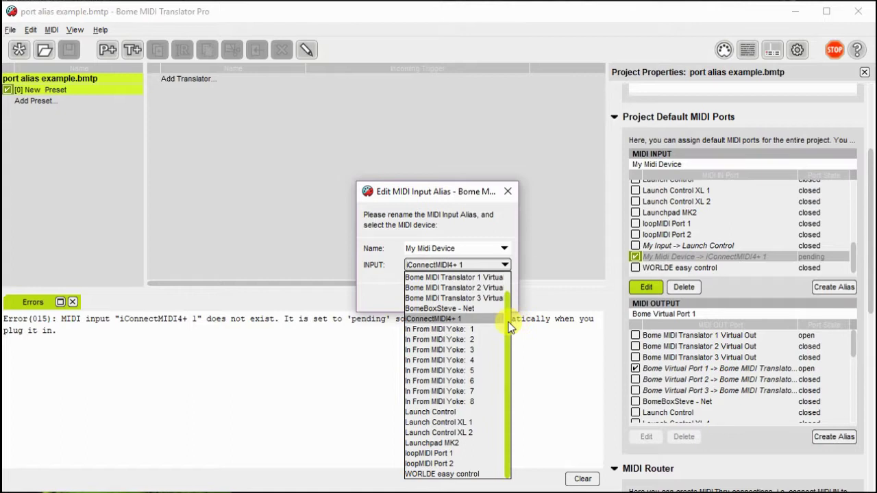
scroll(518, 321, "up", 1)
scroll(512, 322, "down", 1)
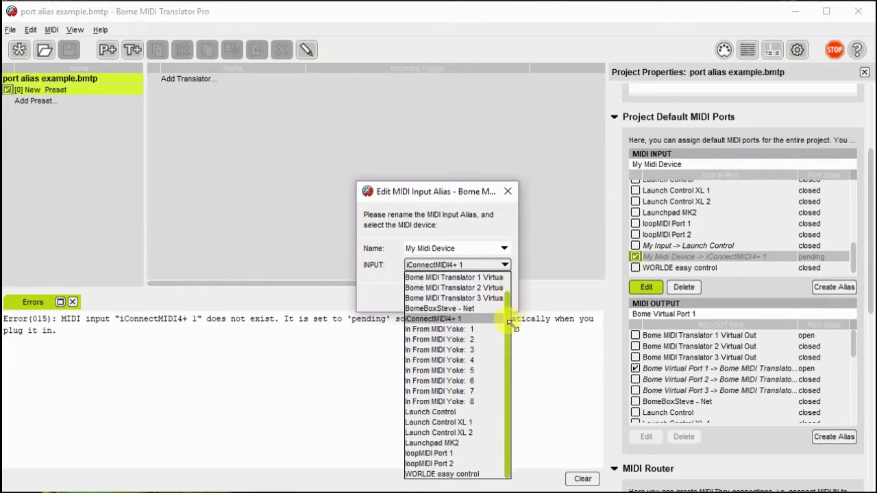
left_click(459, 410)
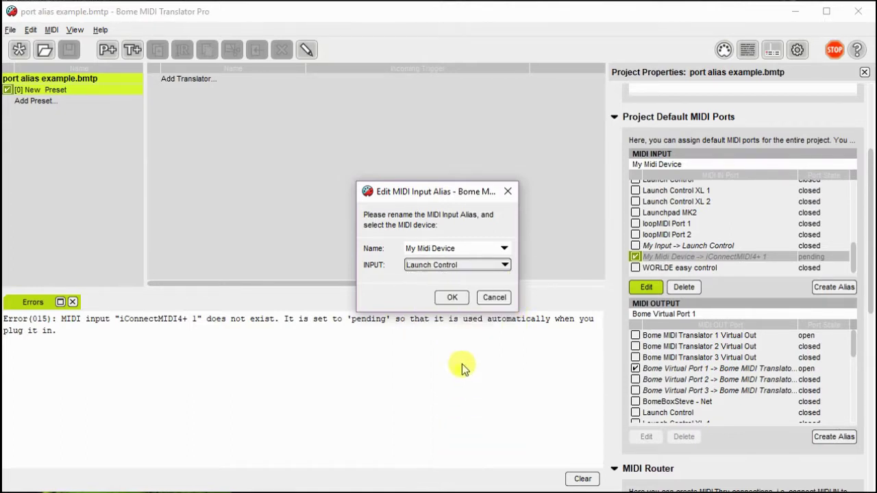
left_click(452, 297)
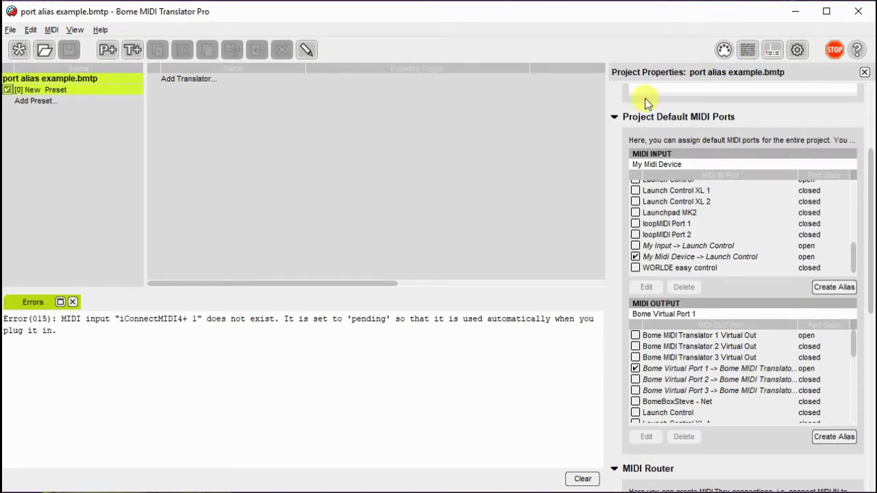
left_click(623, 120)
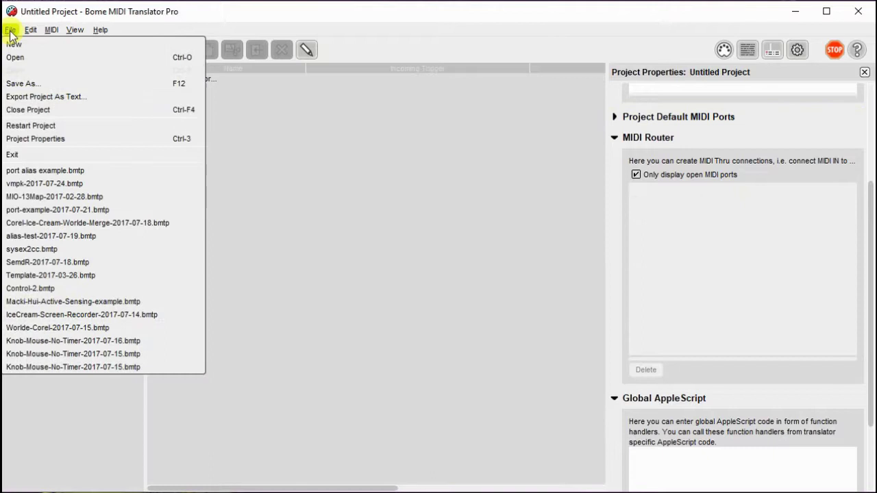
Reopen port alias example.bmtp with Launch Control for My Midi Device and show its default ports.
left_click(58, 170)
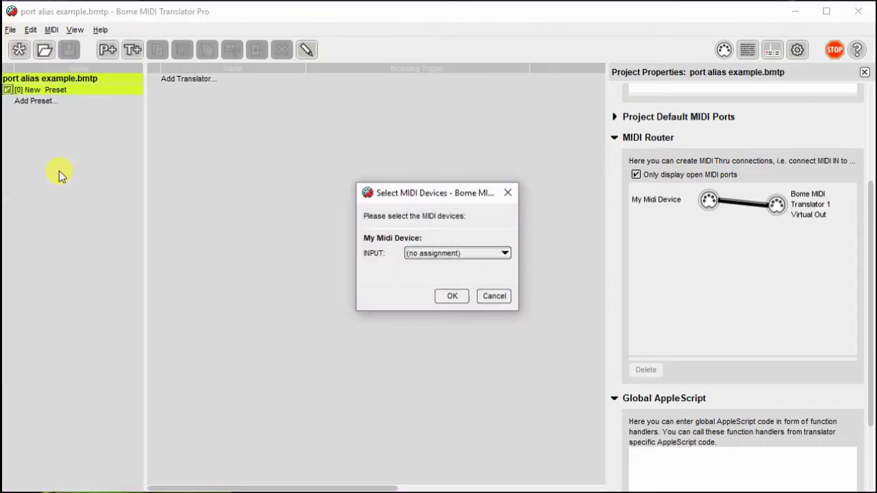
left_click(504, 256)
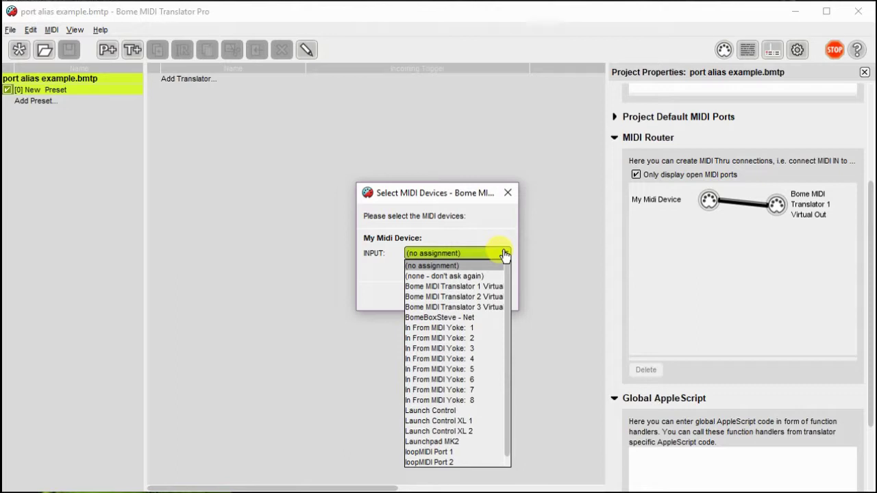
left_click(473, 409)
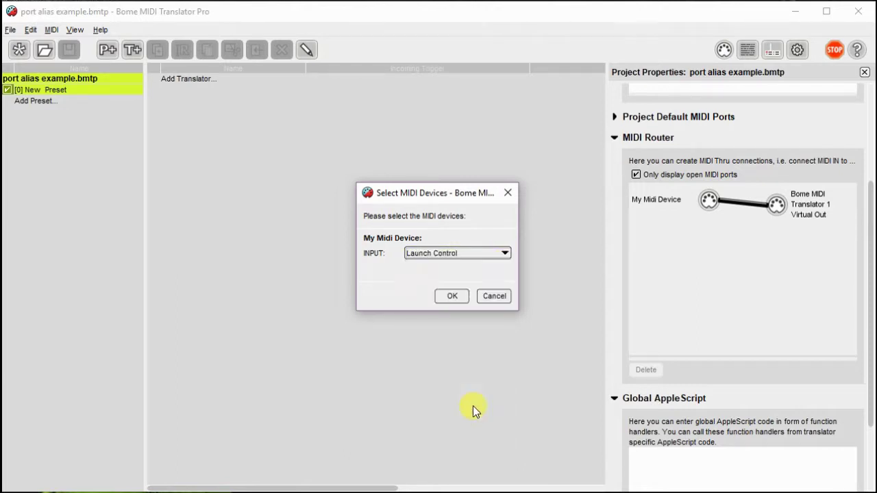
left_click(452, 297)
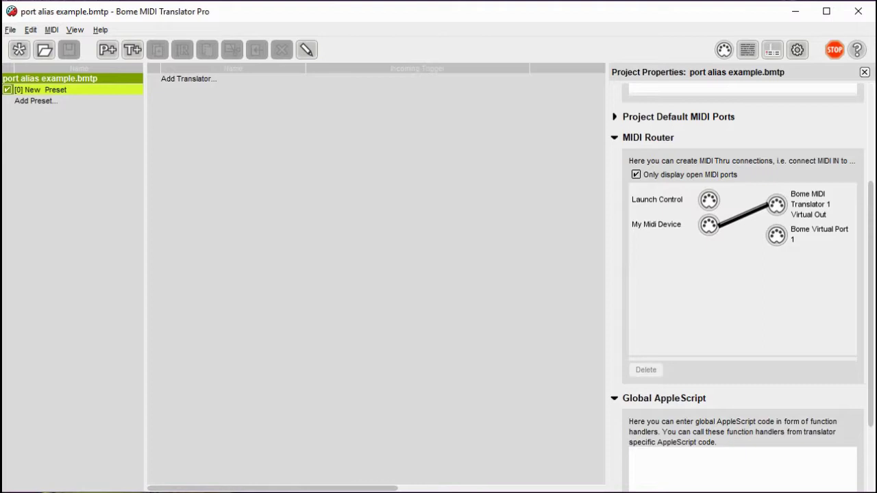
left_click(50, 78)
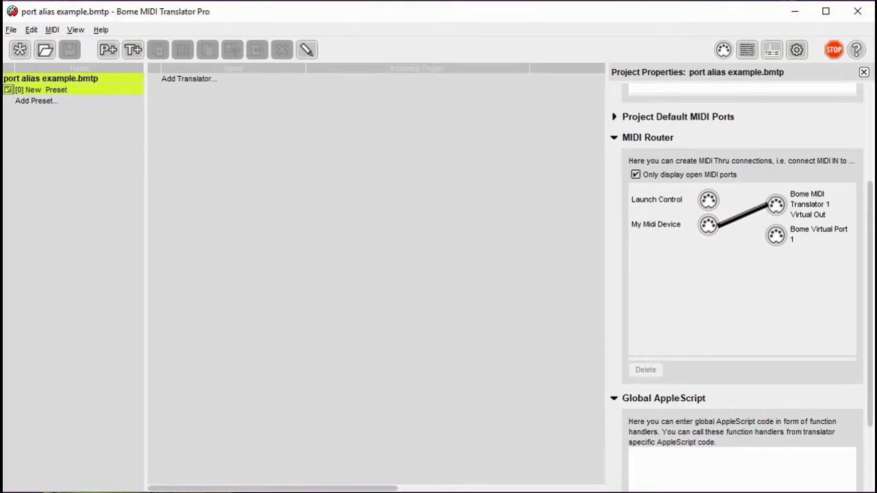
left_click(613, 116)
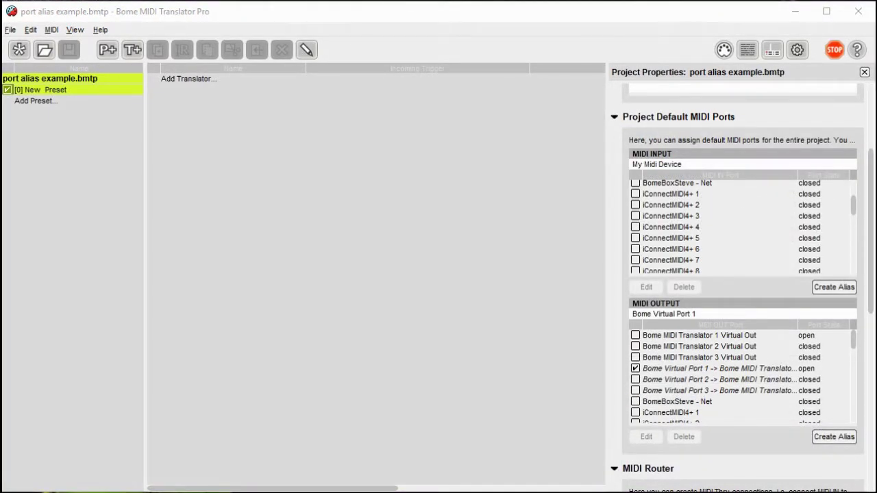
Bring the port notes window into view and select the iConnectMIDI4+ 2 input port.
left_click_drag(0, 226, 132, 190)
left_click(658, 194)
left_click(659, 205)
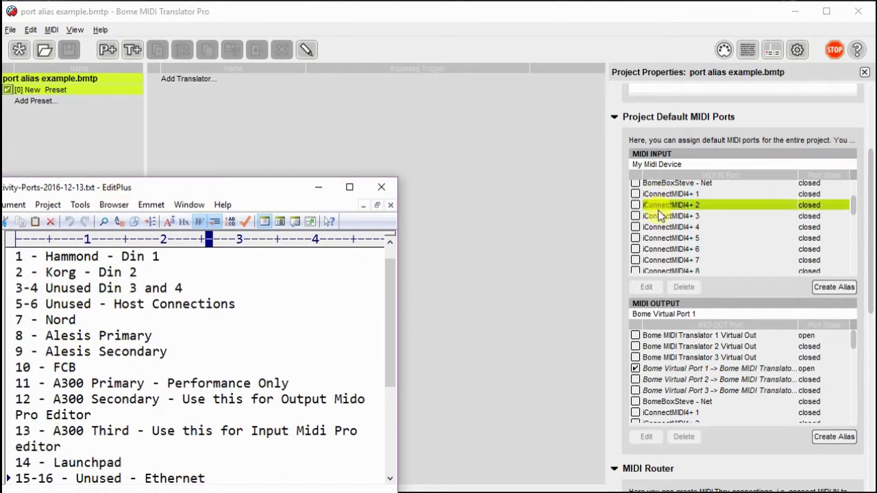
left_click_drag(660, 215, 677, 221)
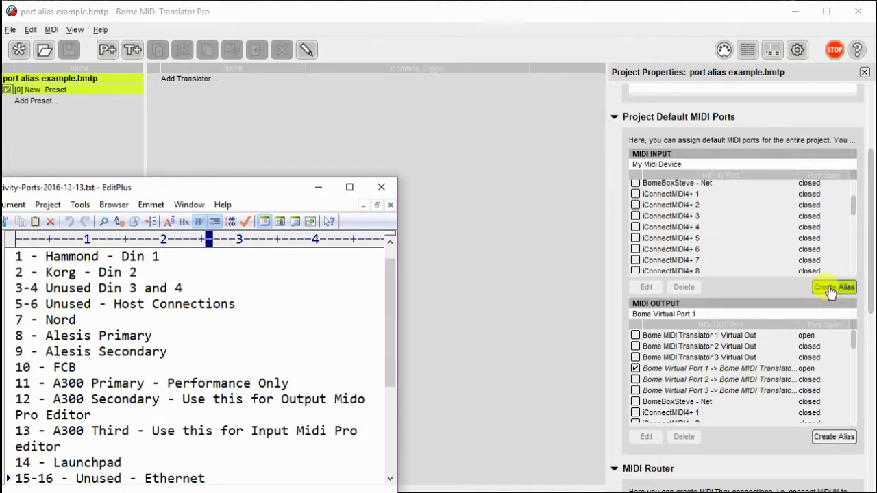
Create the input alias 'Hammond' mapped to iConnectMIDI4+ 1.
left_click(830, 288)
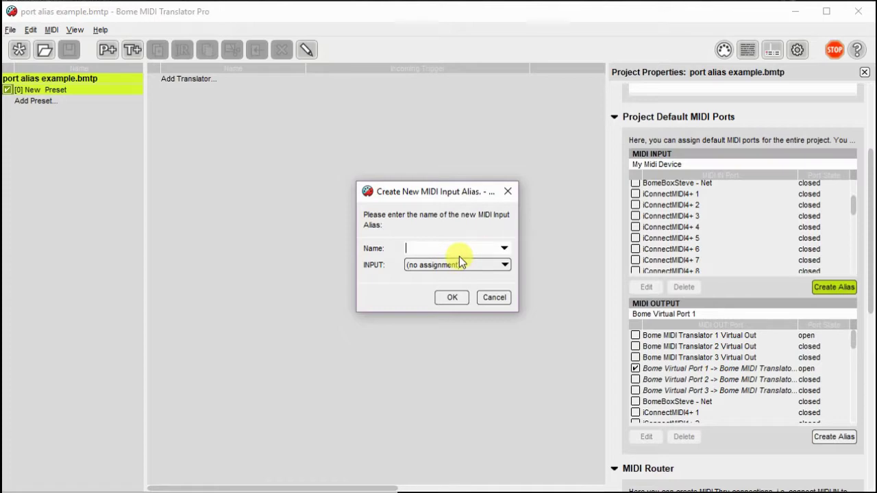
type("Hammond")
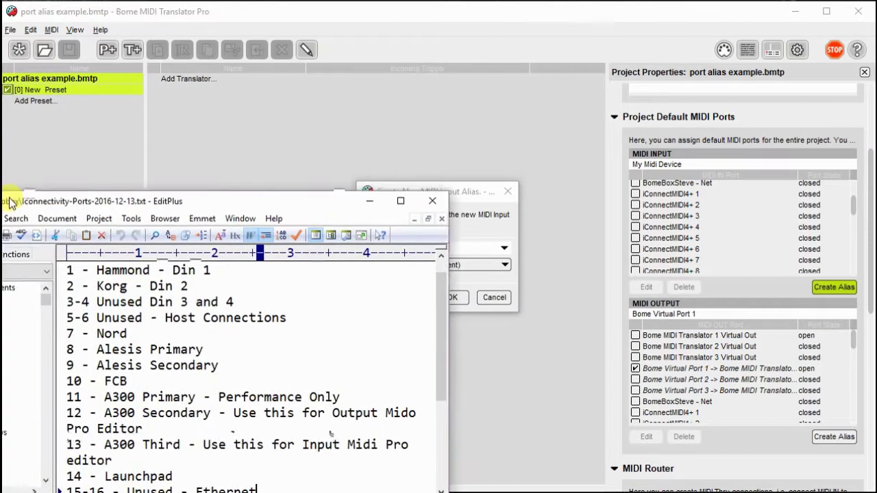
left_click_drag(45, 198, 86, 355)
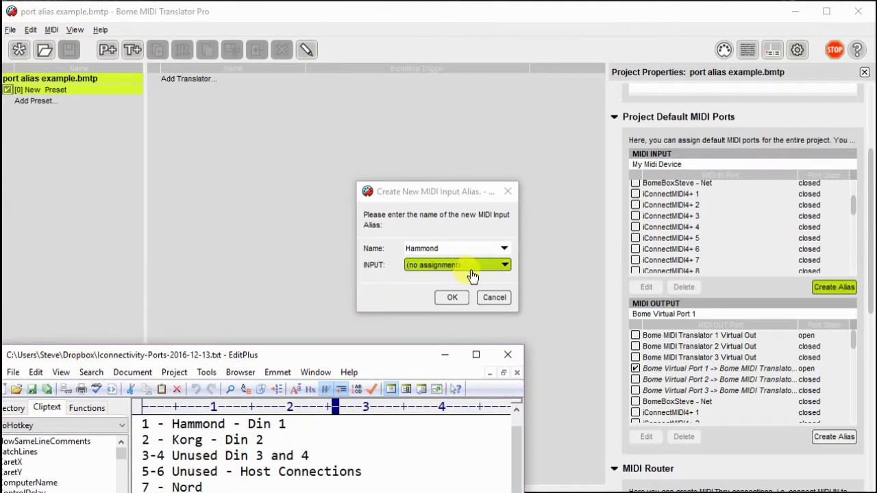
left_click(504, 265)
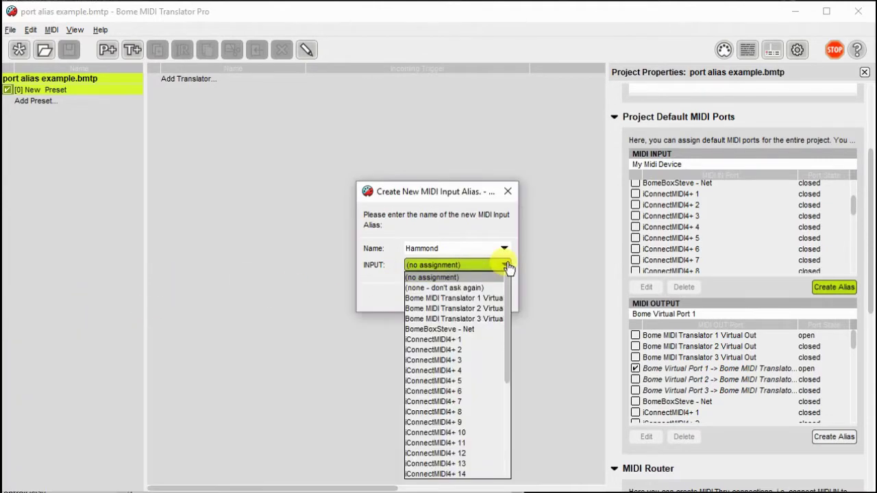
left_click(471, 340)
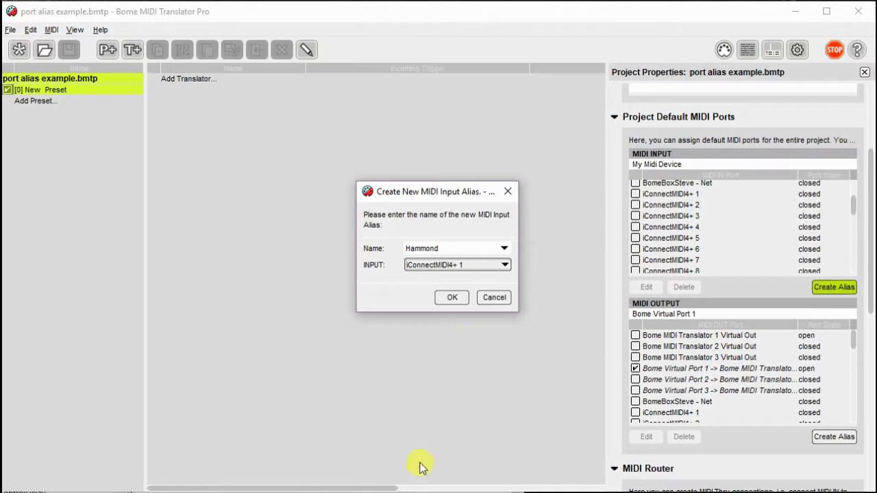
left_click(447, 299)
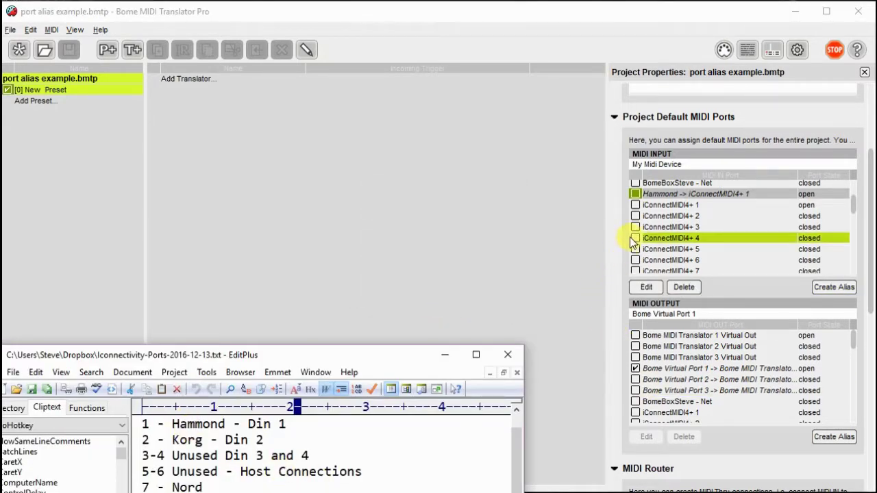
Create the input alias 'Korg' mapped to iConnectMIDI4+ 2.
left_click(828, 288)
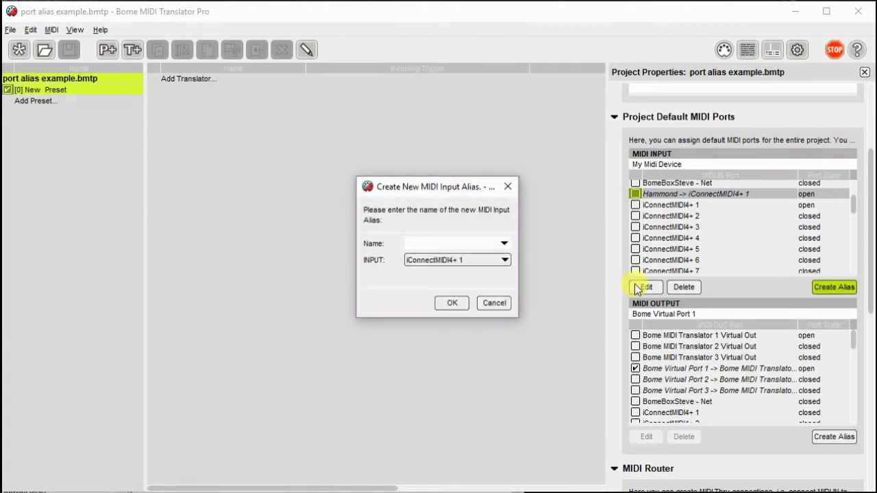
double_click(505, 264)
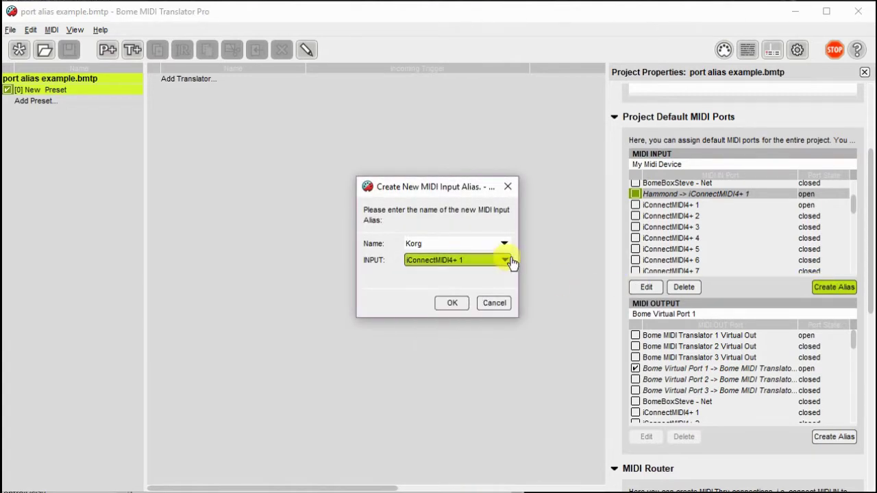
left_click(507, 264)
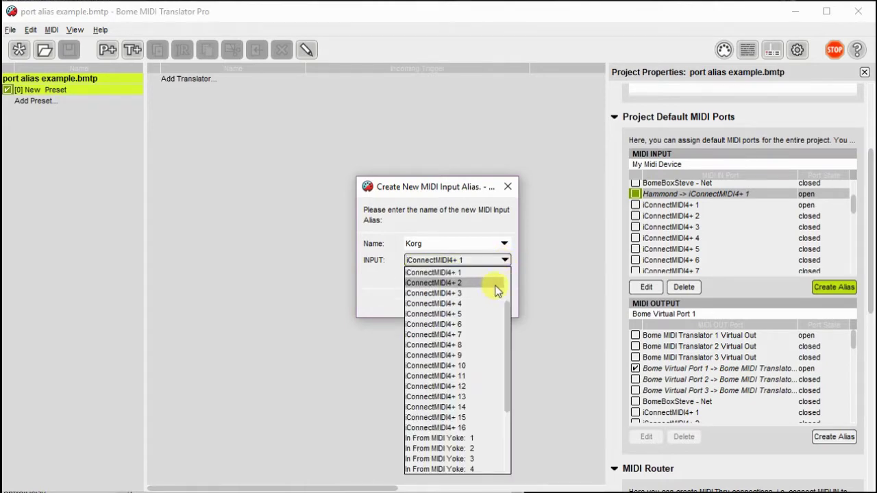
left_click(495, 284)
left_click(459, 303)
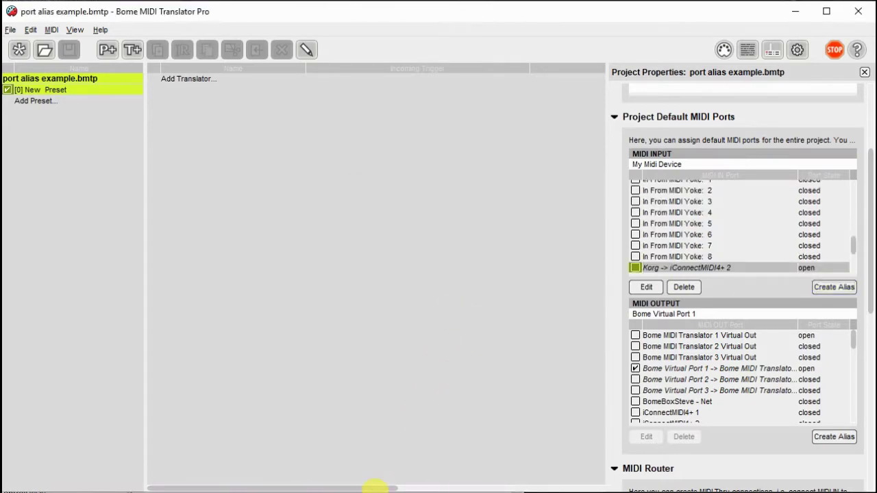
Move the port notes window up and collapse the Project Default MIDI Ports section.
left_click(375, 490)
left_click_drag(383, 357, 394, 260)
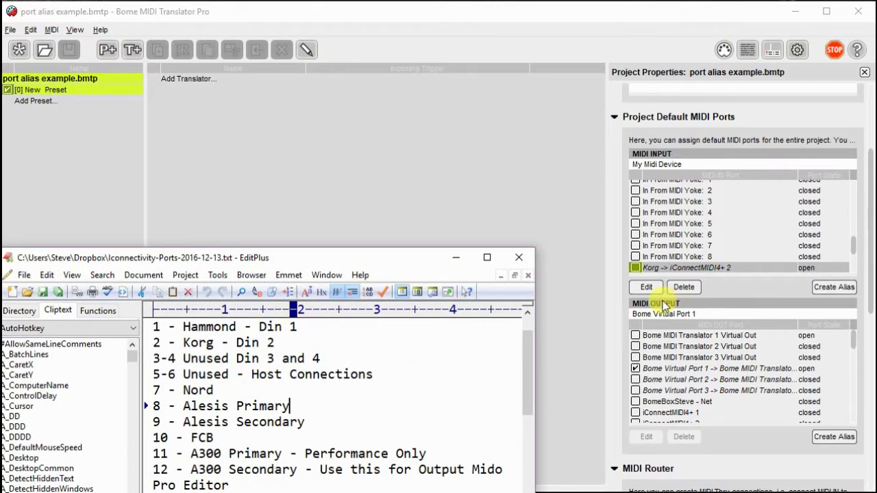
left_click(801, 248)
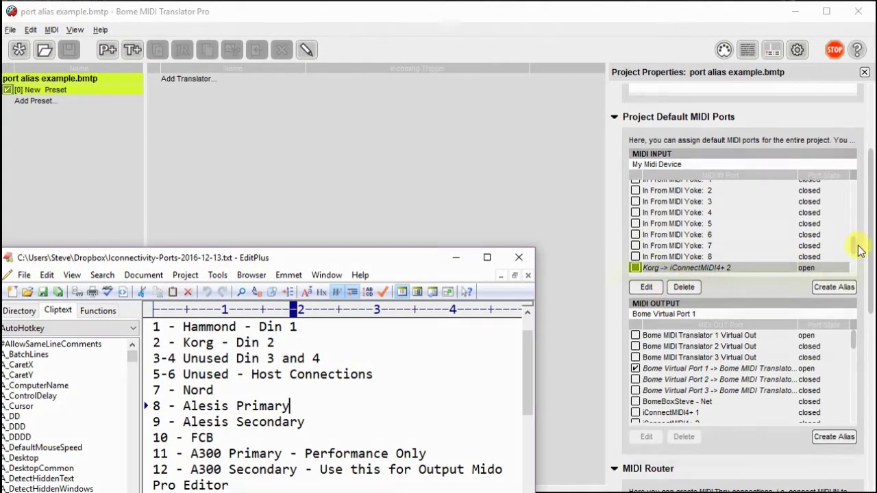
scroll(658, 274, "up", 3)
left_click(618, 278)
Drag router connections from Hammond and then Korg to Bome MIDI Translator 1 Virtual Out.
scroll(756, 345, "down", 3)
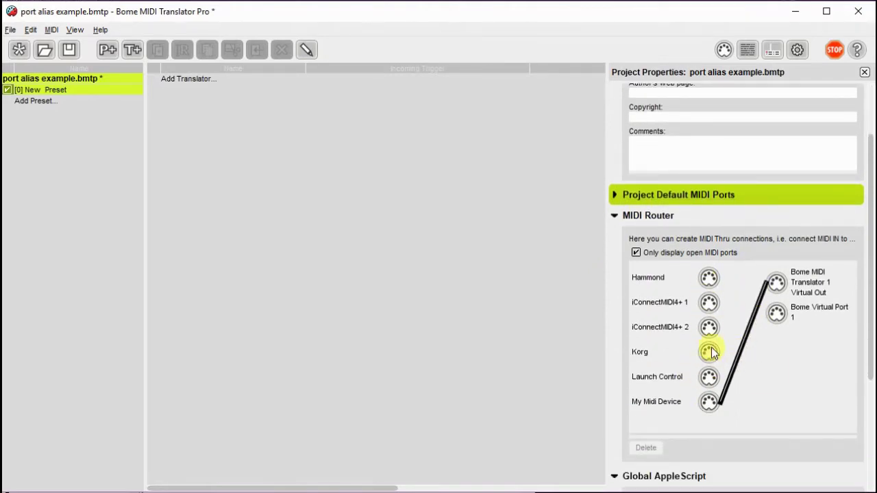
left_click_drag(710, 276, 777, 282)
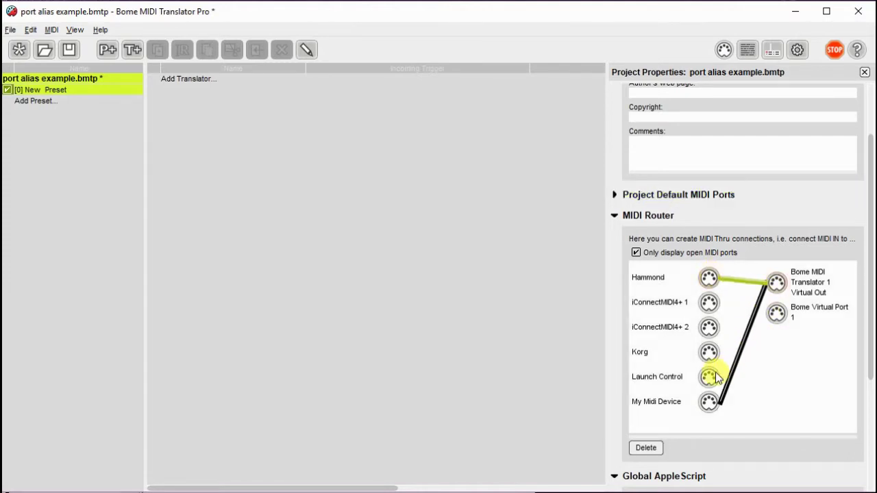
left_click_drag(711, 351, 777, 278)
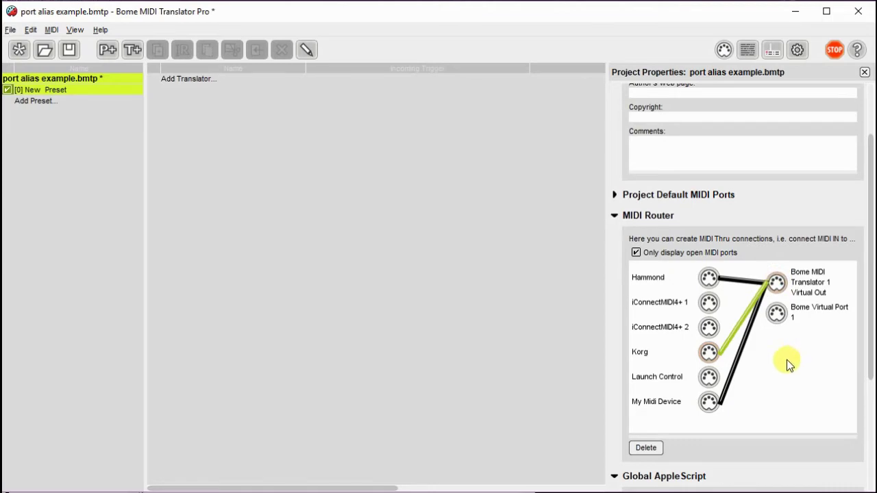